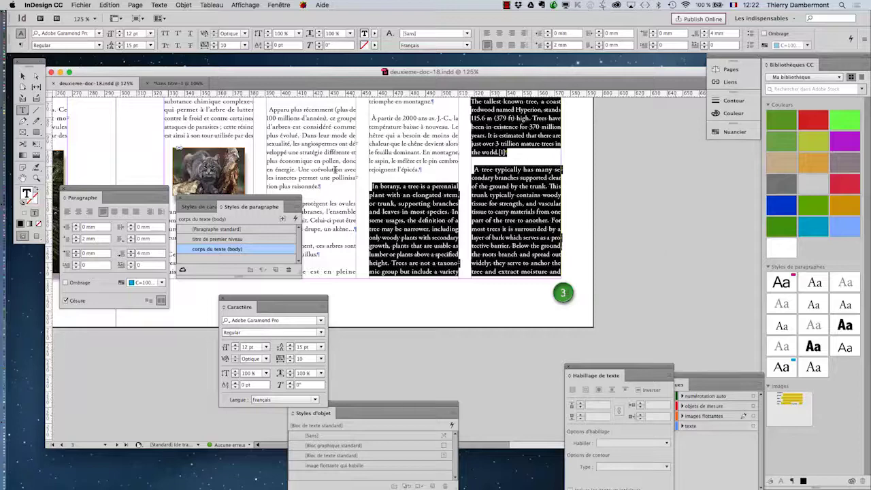
Deselect the English paragraphs and zoom in to 300% on the French resinous-conifer column.
left_click(407, 169)
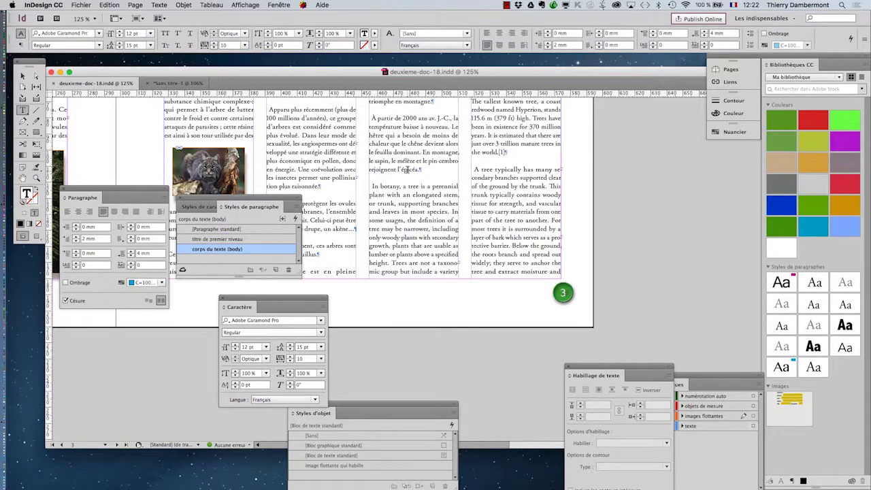
key("super+minus")
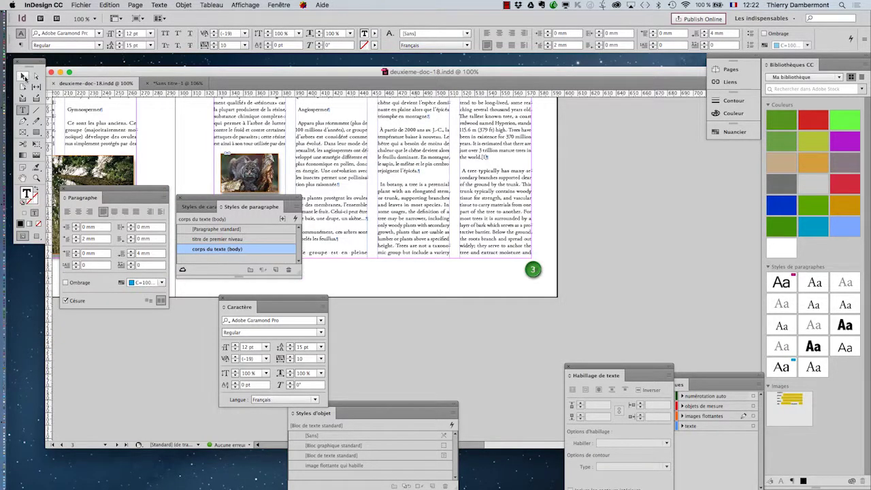
left_click(23, 76)
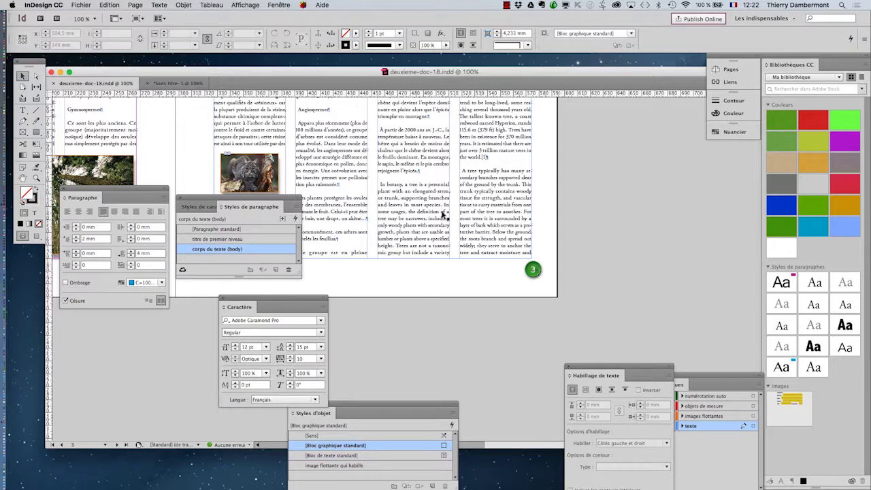
left_click(23, 178)
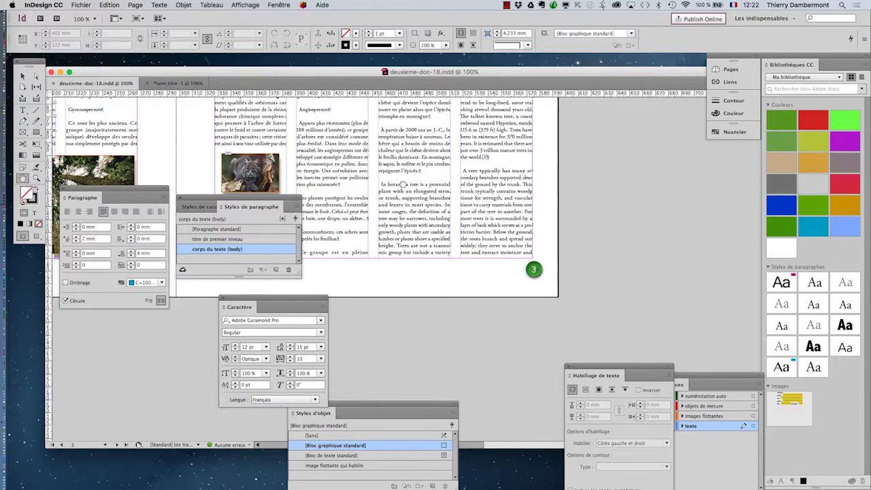
mouse_move(375, 191)
left_mouse_down()
mouse_move(570, 253)
mouse_move(544, 230)
left_mouse_up()
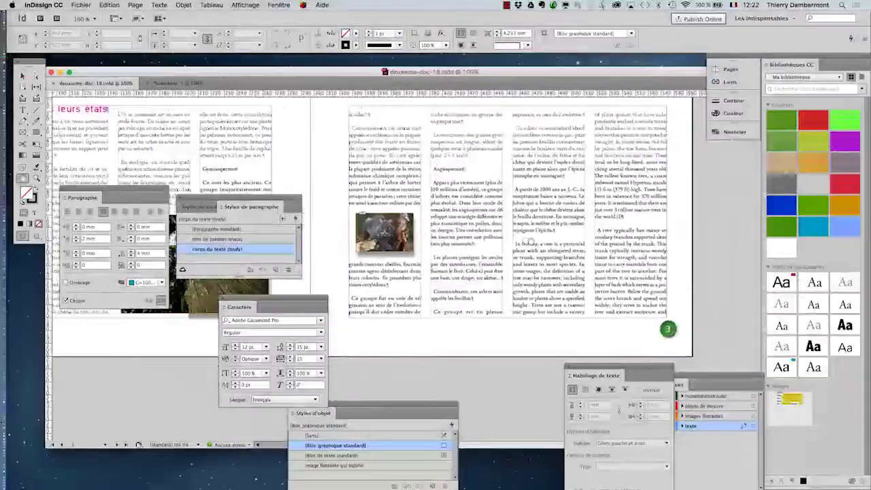
scroll(385, 162, "up", 1)
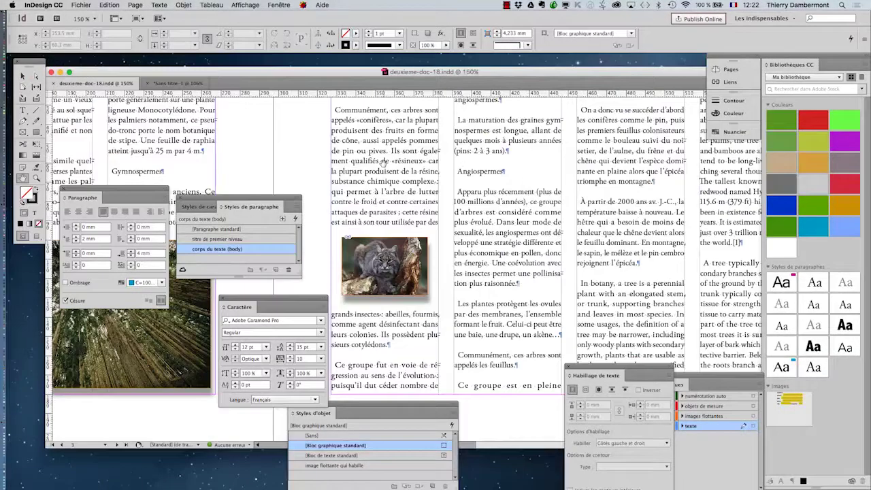
scroll(385, 162, "up", 1)
scroll(385, 162, "up", 1)
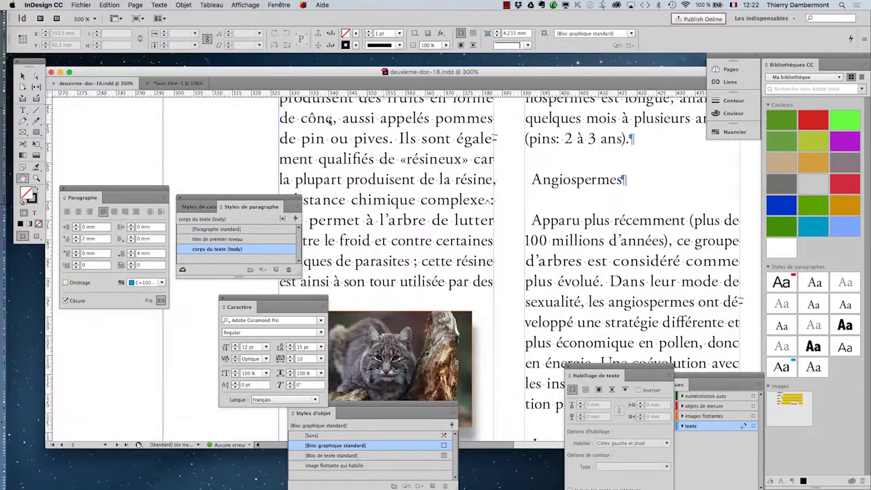
Turn on Vérification orthographique dynamique so misspelled English words get red underlines.
left_click(109, 5)
mouse_move(116, 228)
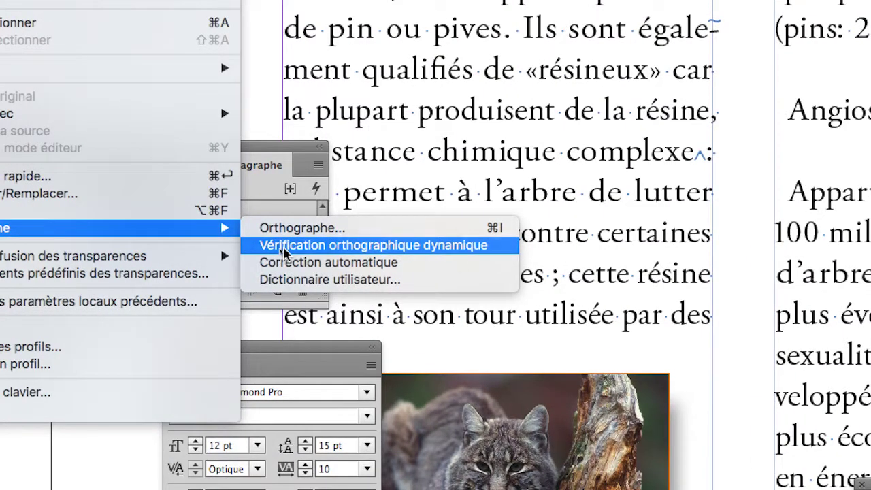
left_click(284, 245)
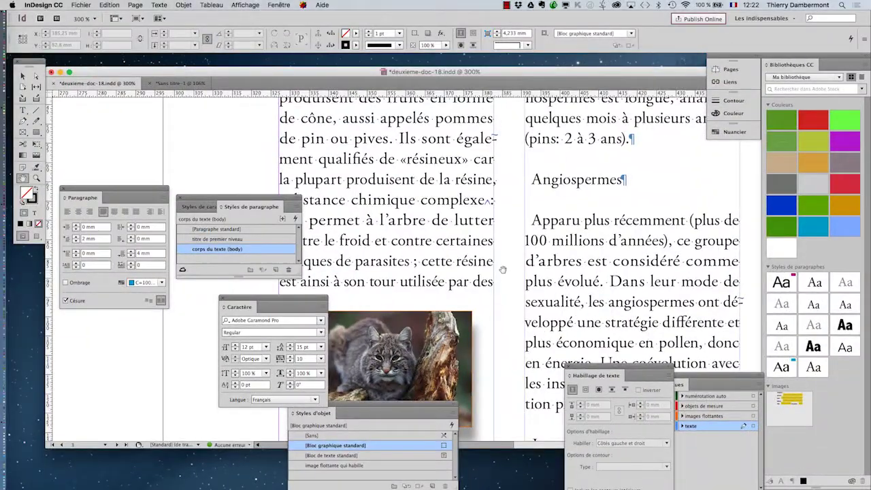
Zoom out to 125% and close the Paragraphe, Styles, Caractère, Styles d'objet, Habillage and Calques panels.
scroll(500, 276, "down", 2)
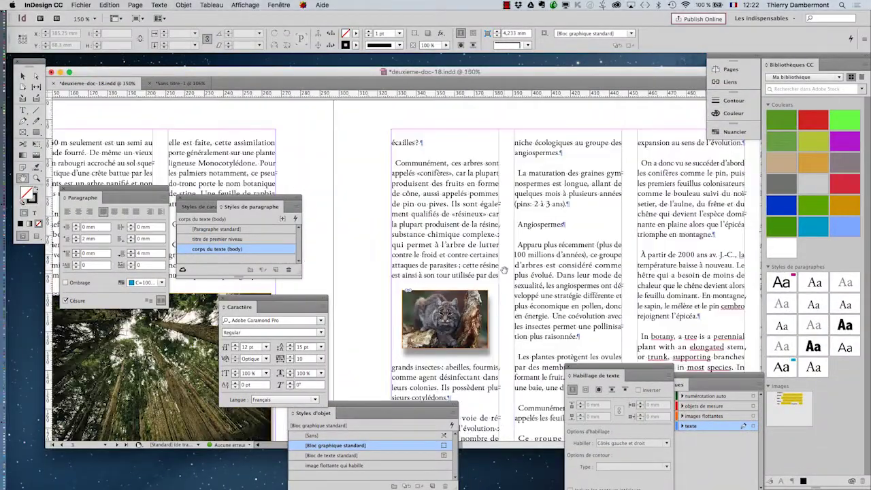
scroll(500, 253, "down", 1)
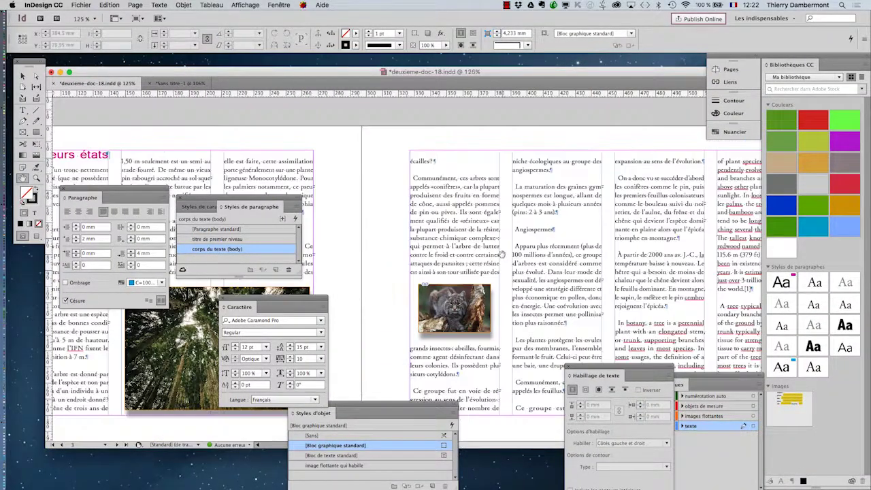
left_click_drag(531, 266, 504, 224)
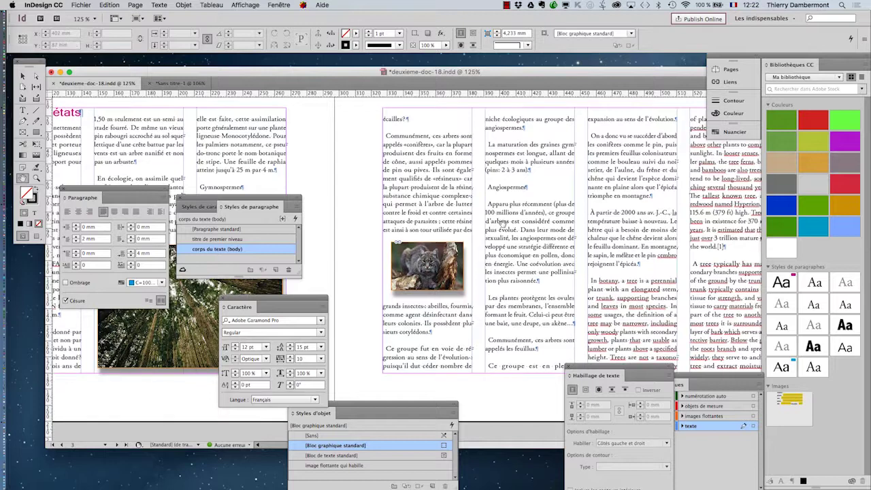
left_click(64, 190)
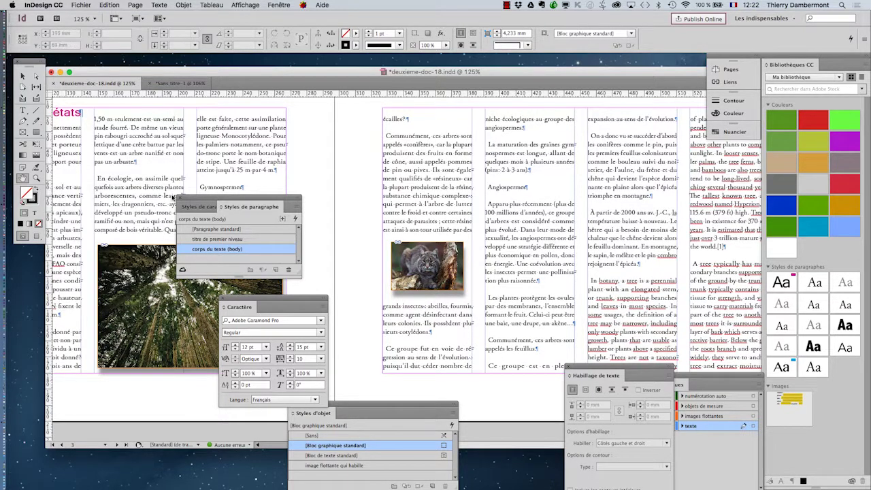
left_click(179, 199)
left_click(225, 302)
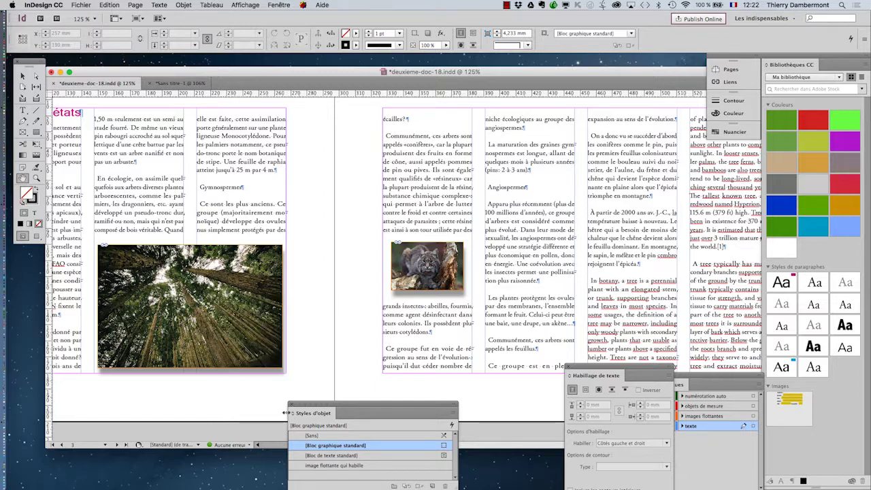
left_click(292, 408)
left_click(573, 367)
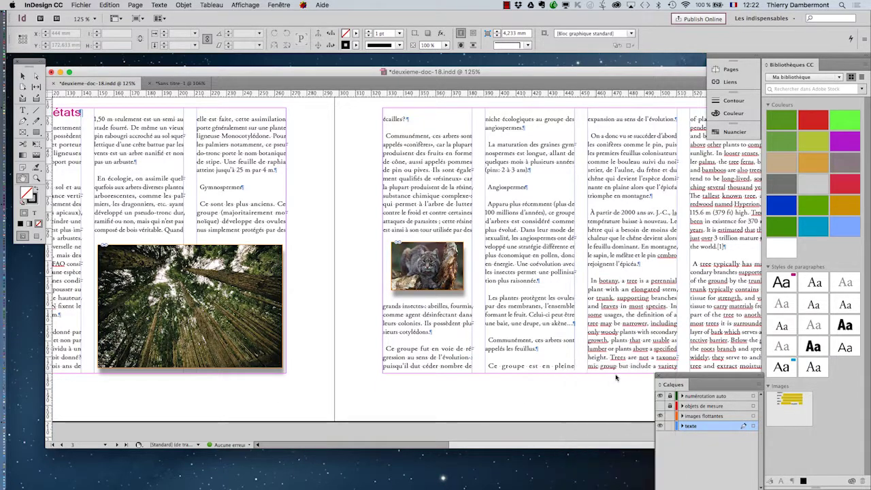
left_click(659, 377)
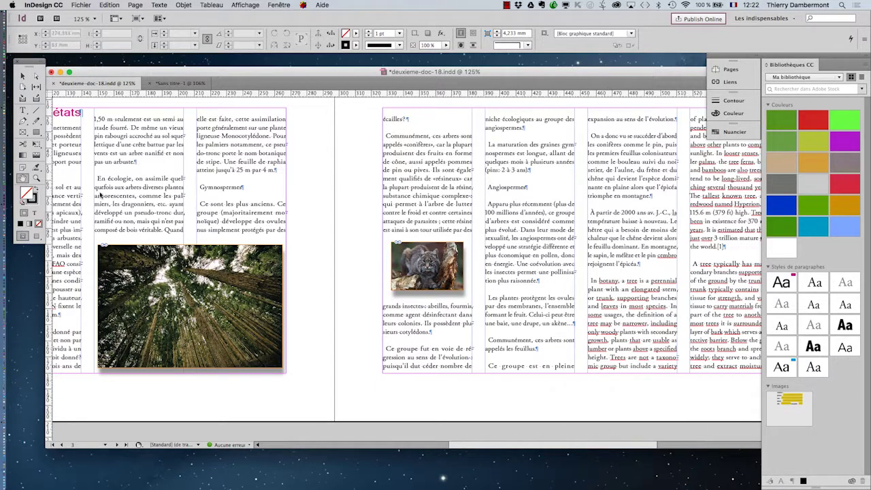
Zoom and scroll to bring the English botany text on page 3 into view.
key("super+equal")
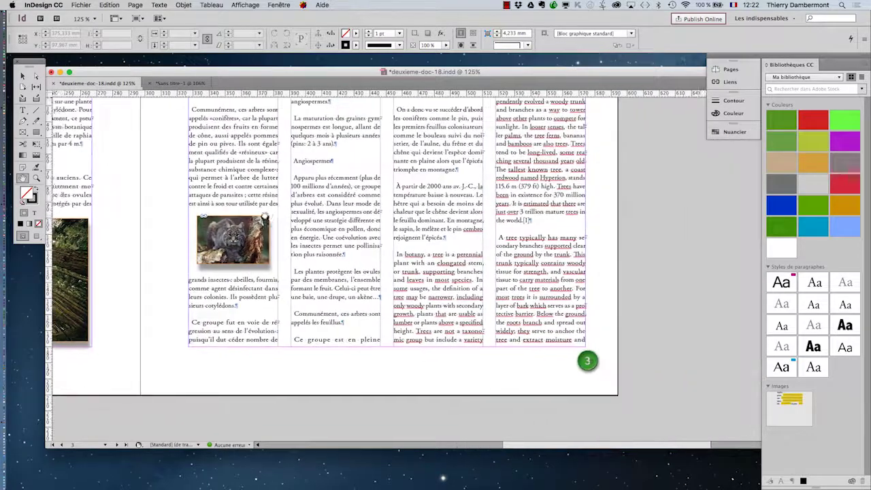
key("super+equal")
key("super+equal")
key("super+equal")
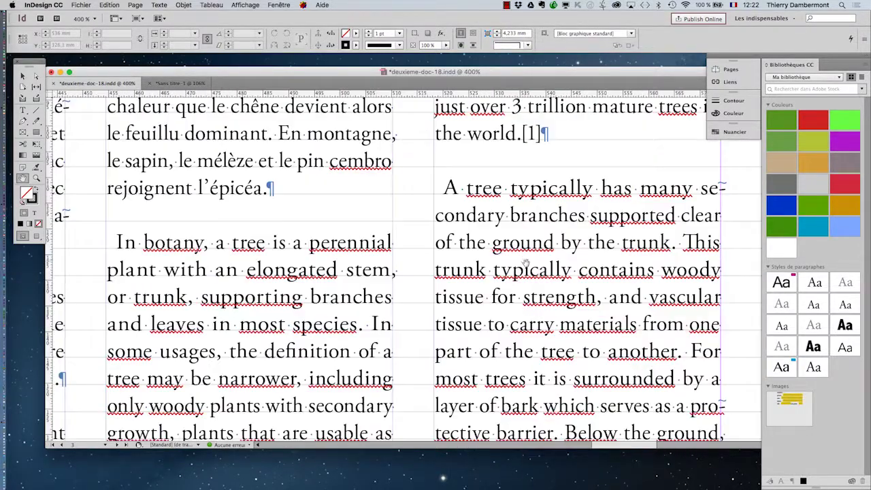
key("super+minus")
key("super+minus")
key("super+minus")
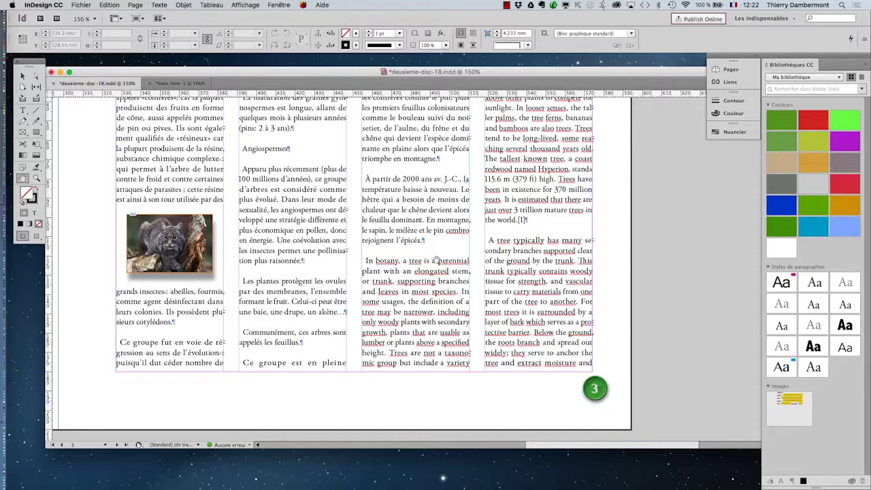
key("super+minus")
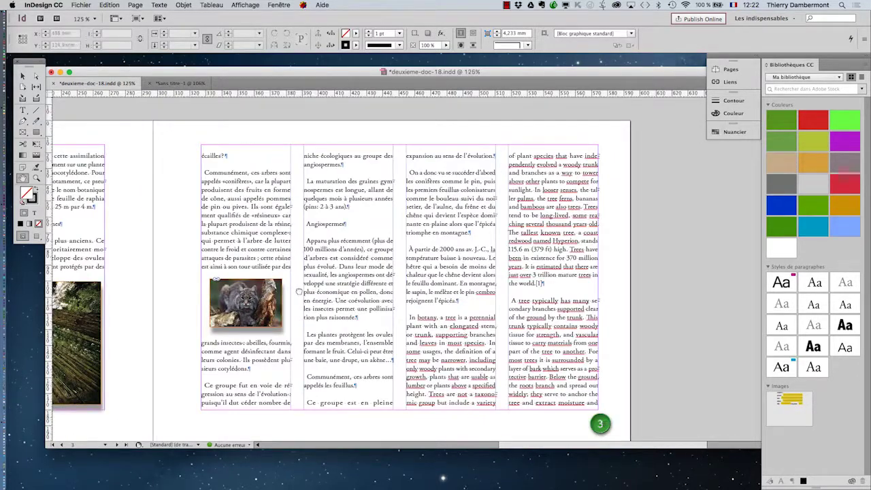
scroll(299, 291, "left", 2)
scroll(299, 292, "left", 10)
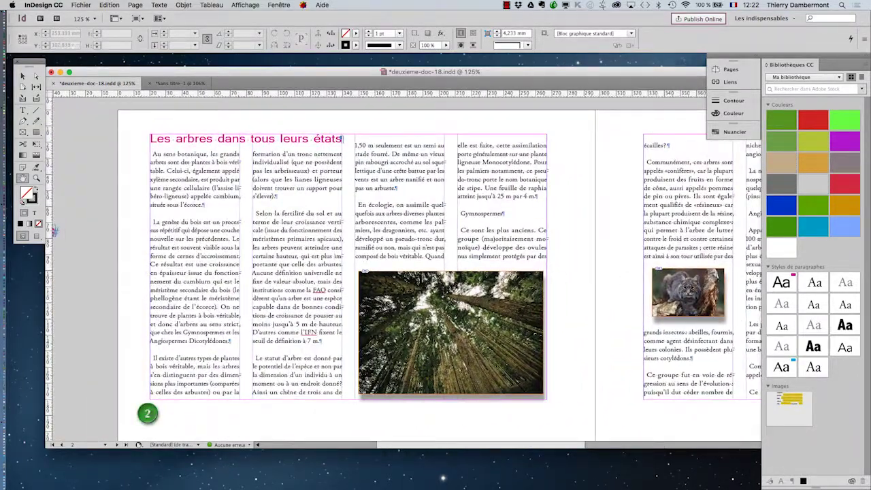
scroll(315, 342, "up", 4)
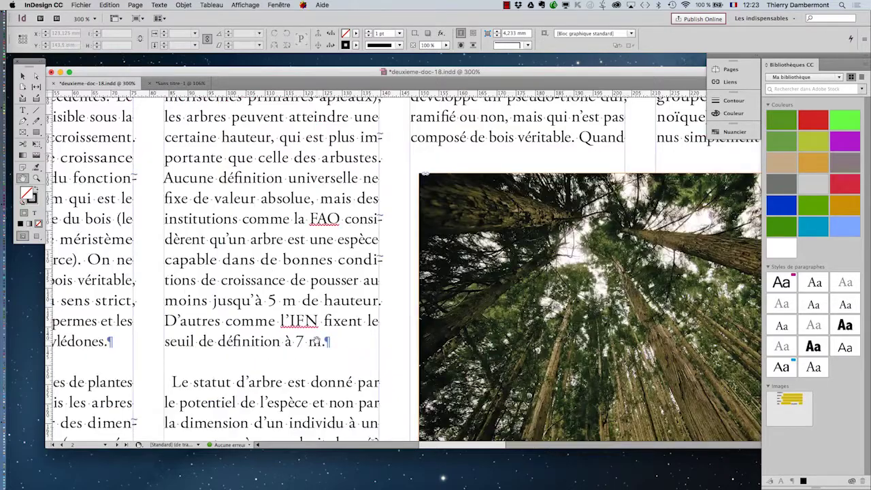
scroll(317, 342, "down", 2)
scroll(325, 275, "up", 4)
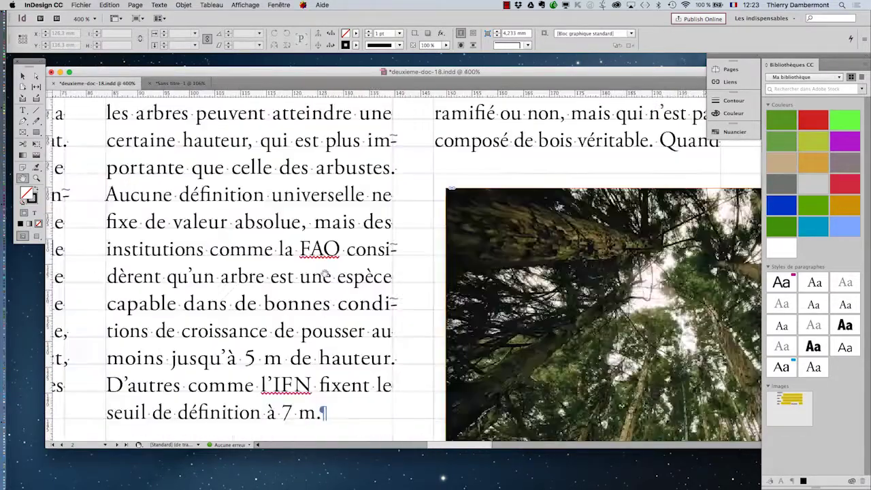
scroll(325, 276, "down", 5)
scroll(481, 291, "up", 1)
scroll(480, 291, "right", 6)
scroll(481, 291, "right", 6)
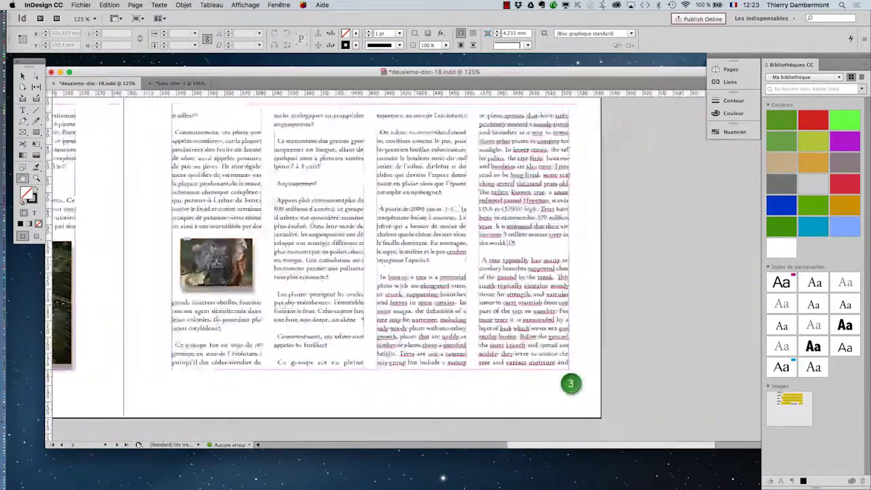
scroll(510, 344, "up", 2)
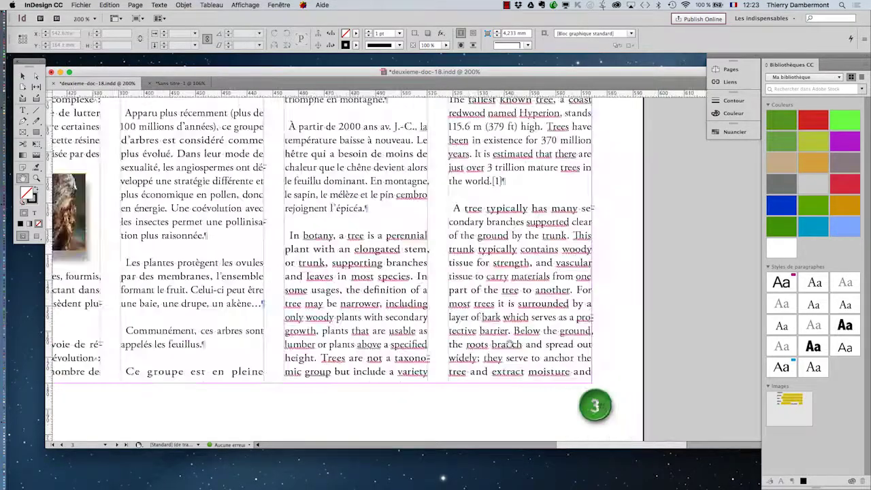
scroll(510, 344, "down", 2)
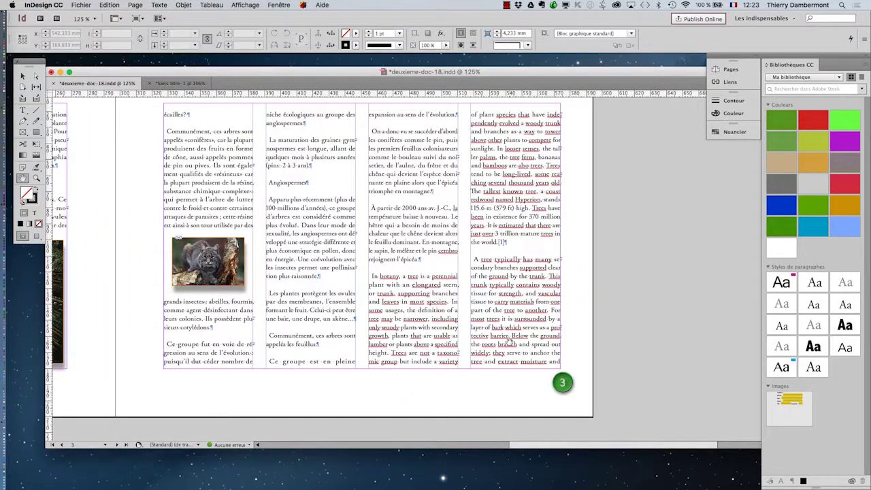
scroll(510, 343, "up", 2)
scroll(510, 343, "up", 2)
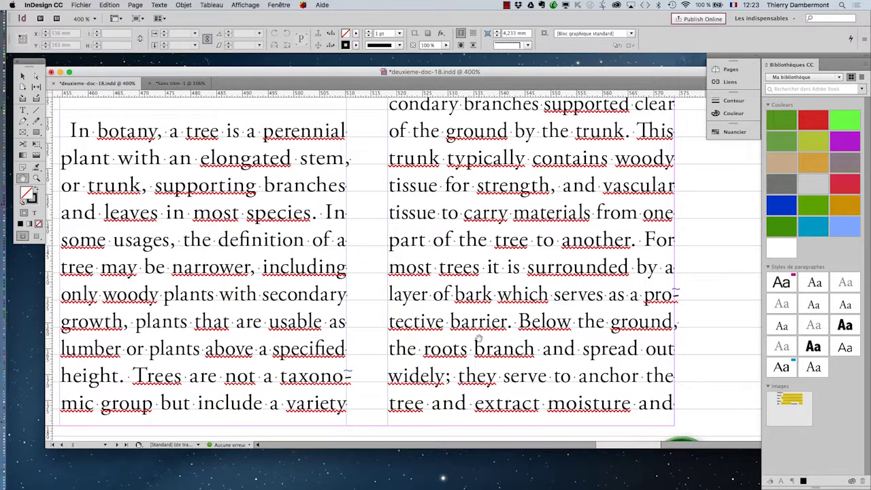
left_click_drag(557, 328, 555, 328)
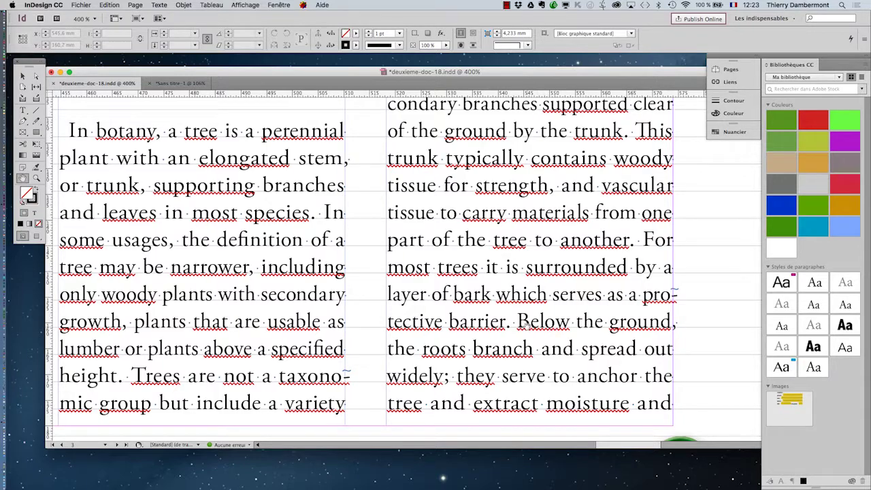
scroll(529, 325, "down", 2)
scroll(529, 325, "down", 1)
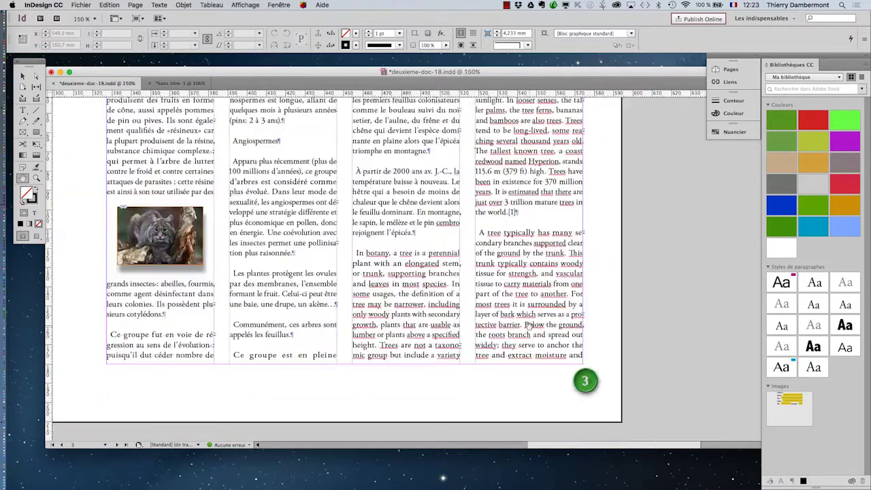
scroll(365, 301, "up", 1)
scroll(365, 301, "up", 1)
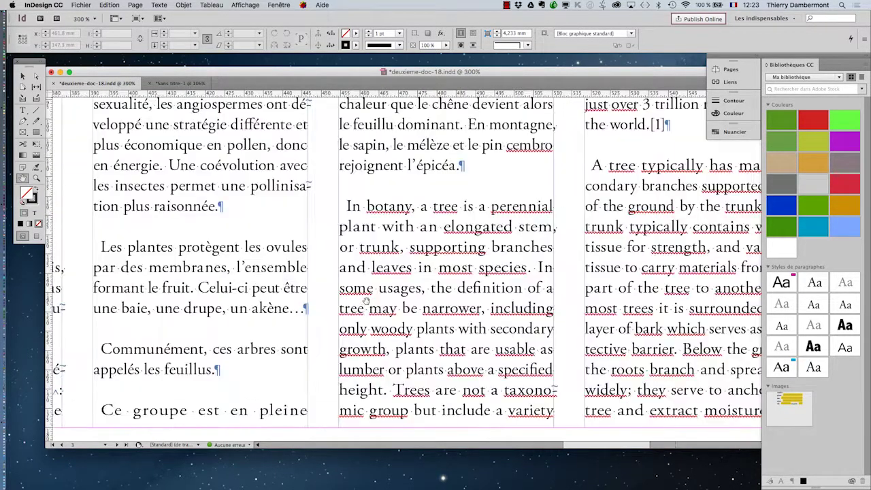
Select the English text from "In botany" through the end of the story.
left_click(23, 110)
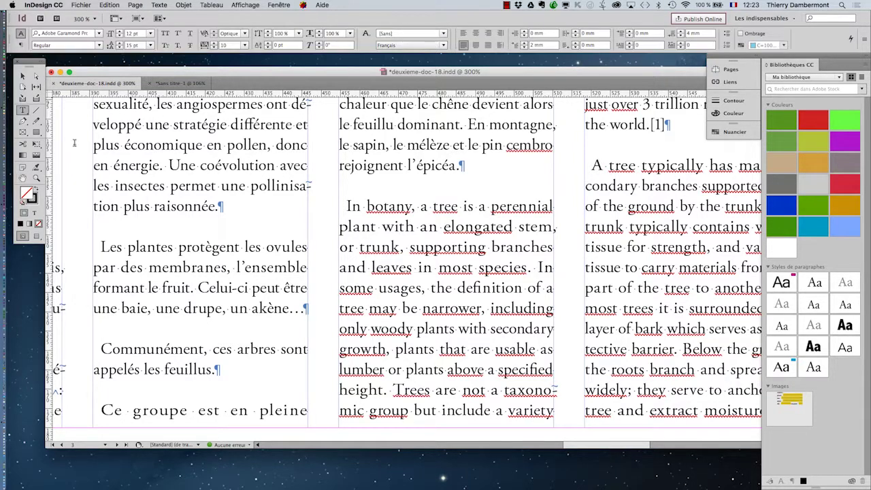
left_click(349, 217)
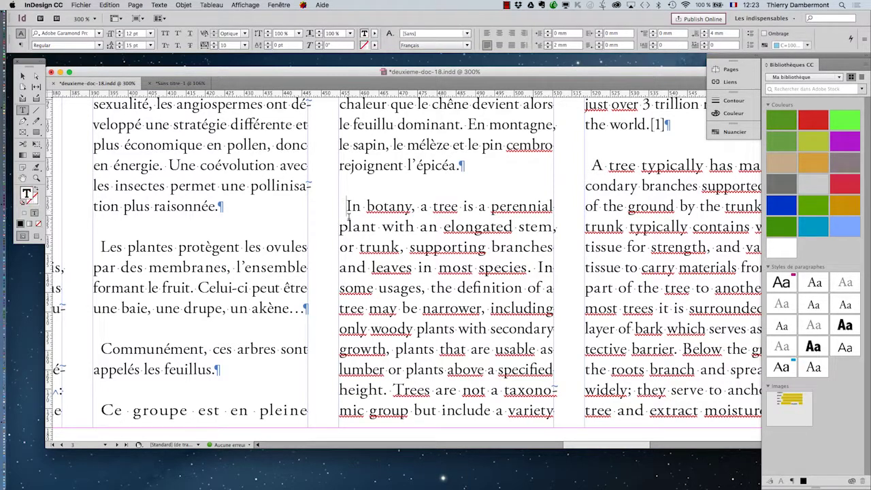
key("ctrl+shift+End")
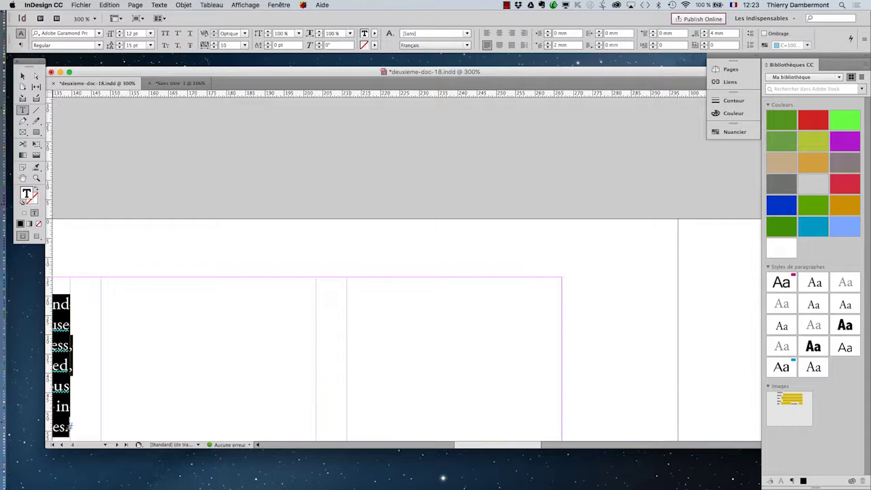
Bring the pages 2–3 spread into view and open the Caractère panel, showing language Français.
scroll(358, 229, "down", 2, "alt")
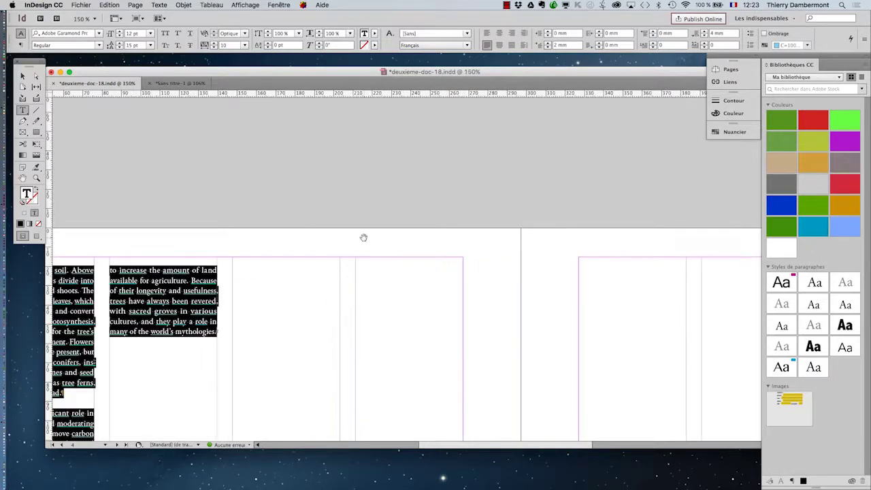
scroll(358, 229, "down", 1, "alt")
scroll(359, 228, "down", 1, "alt")
scroll(368, 245, "up", 3)
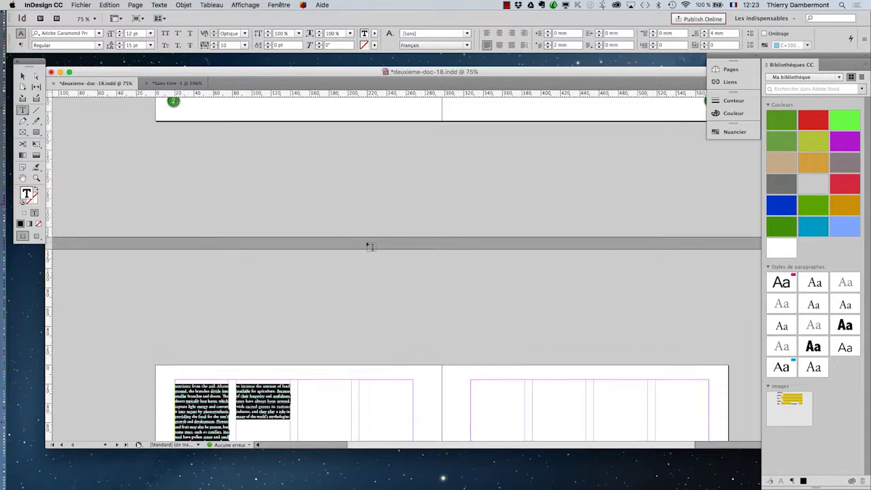
scroll(367, 245, "up", 3)
scroll(574, 235, "up", 1)
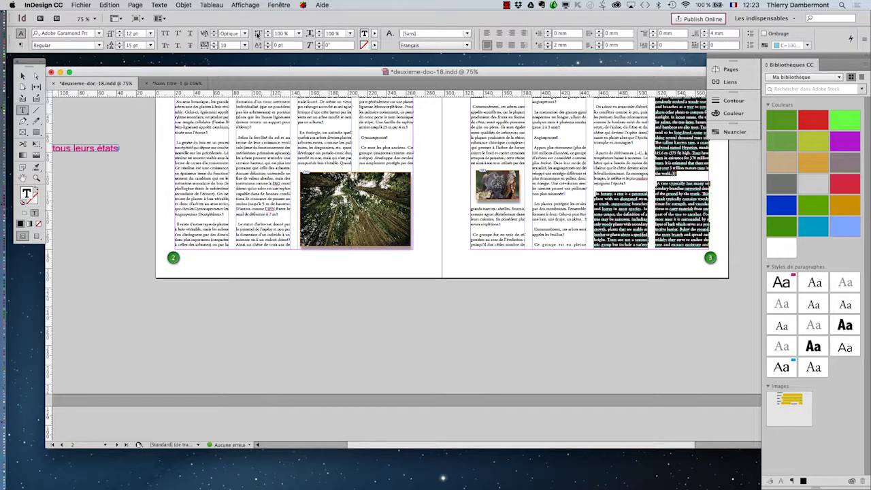
left_click(163, 4)
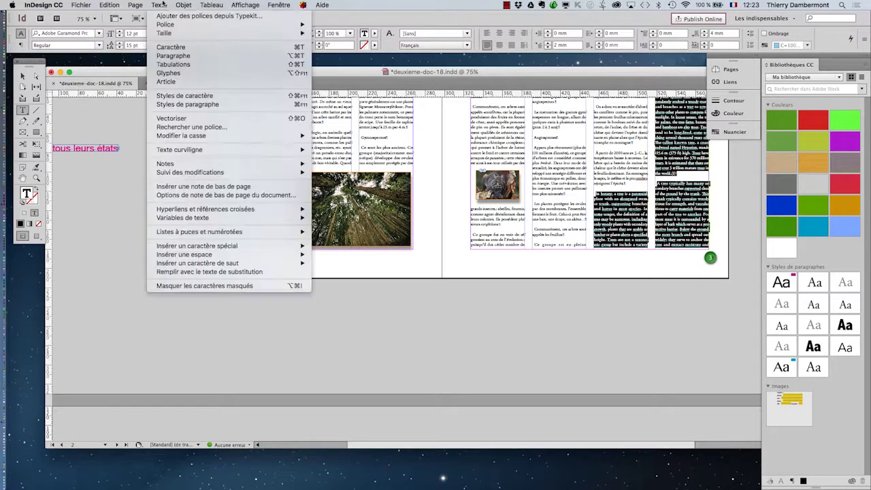
left_click(174, 50)
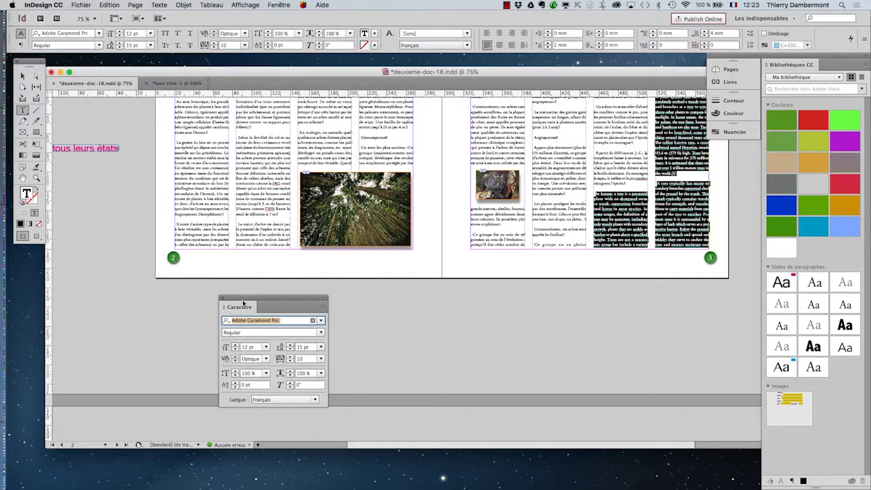
left_click_drag(253, 302, 468, 296)
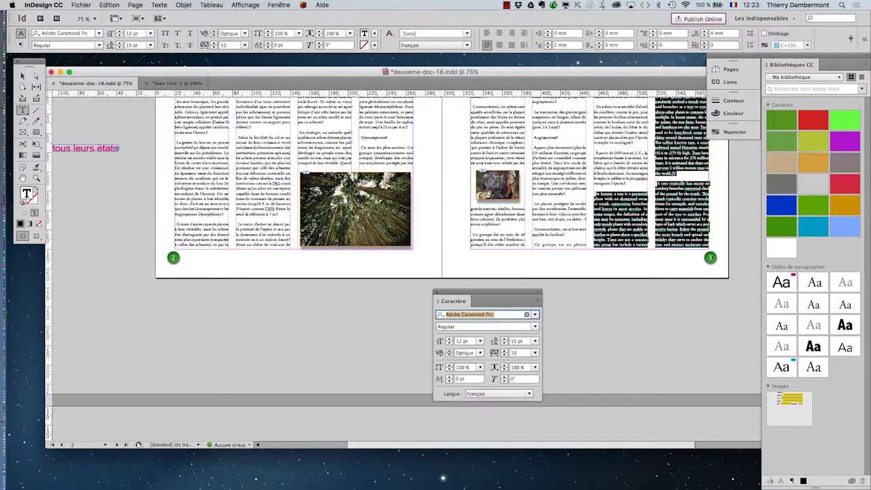
left_click(162, 4)
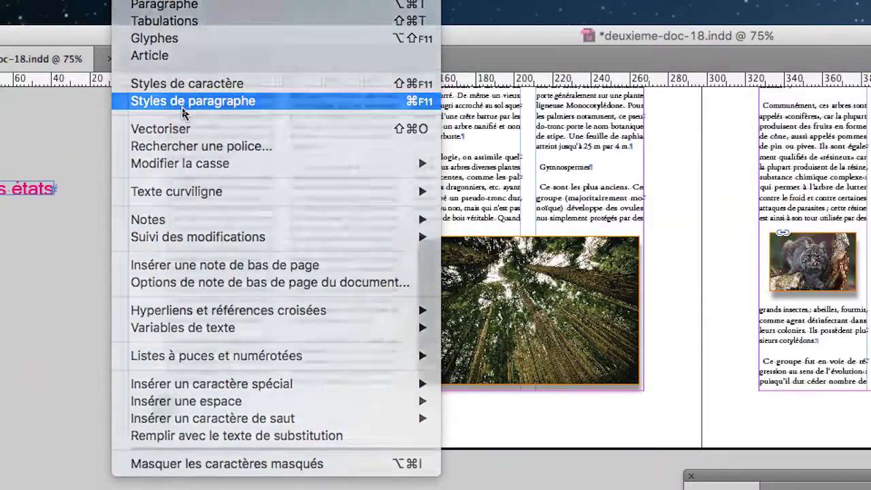
Open the Styles de paragraphe panel and move the Caractère panel up beside it.
left_click(184, 106)
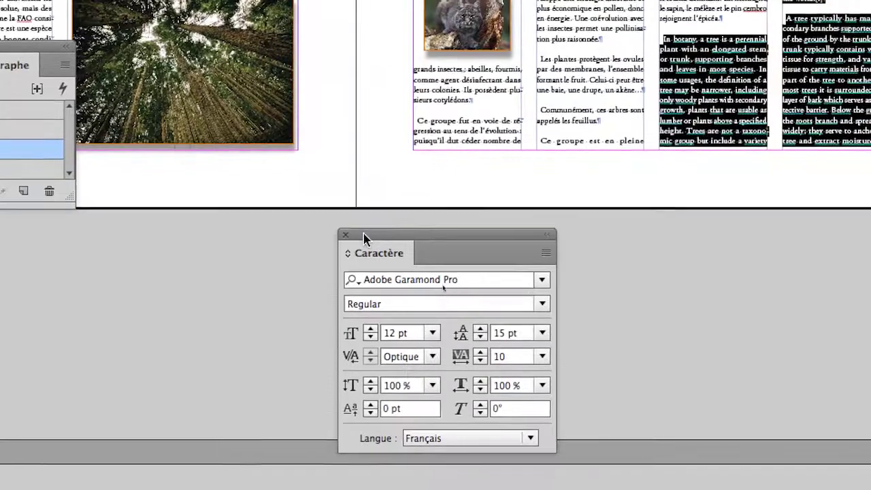
mouse_move(365, 238)
left_mouse_down()
mouse_move(311, 113)
mouse_move(301, 139)
mouse_move(241, 18)
left_mouse_up()
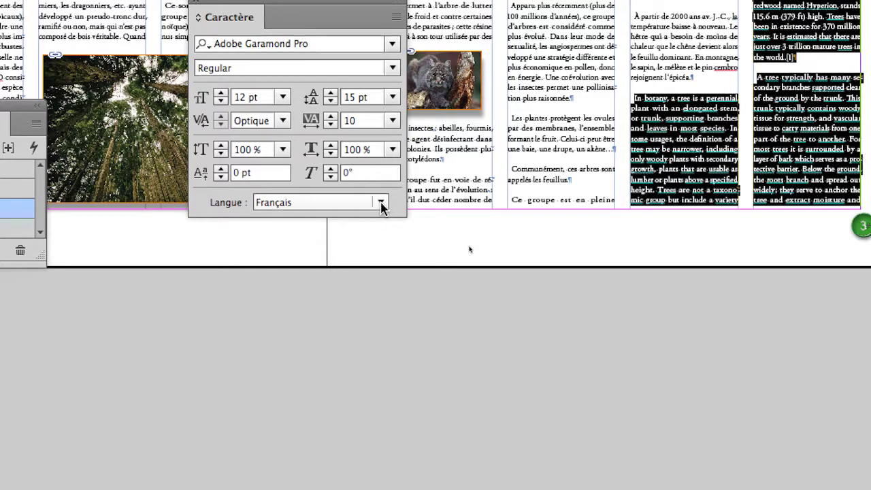
Change the selected English paragraphs' language from Français to Anglais : Etats-Unis.
left_click(381, 204)
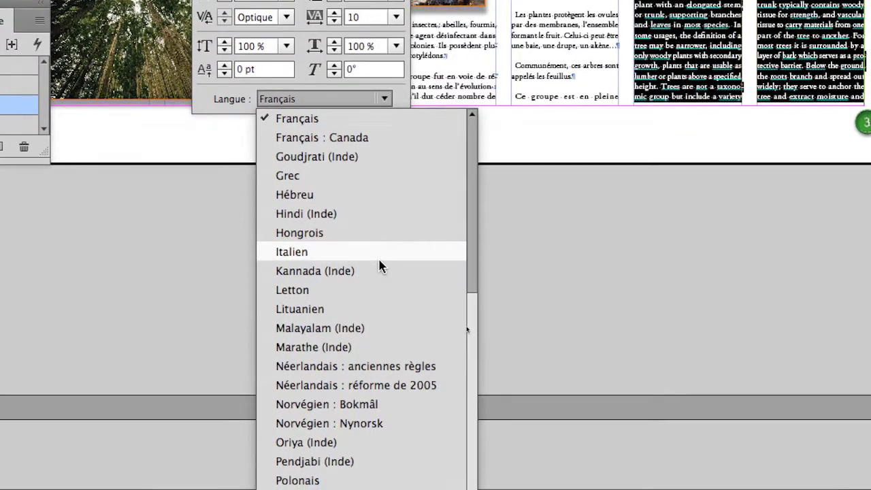
scroll(379, 266, "up", 2)
scroll(380, 265, "up", 3)
scroll(380, 265, "up", 3)
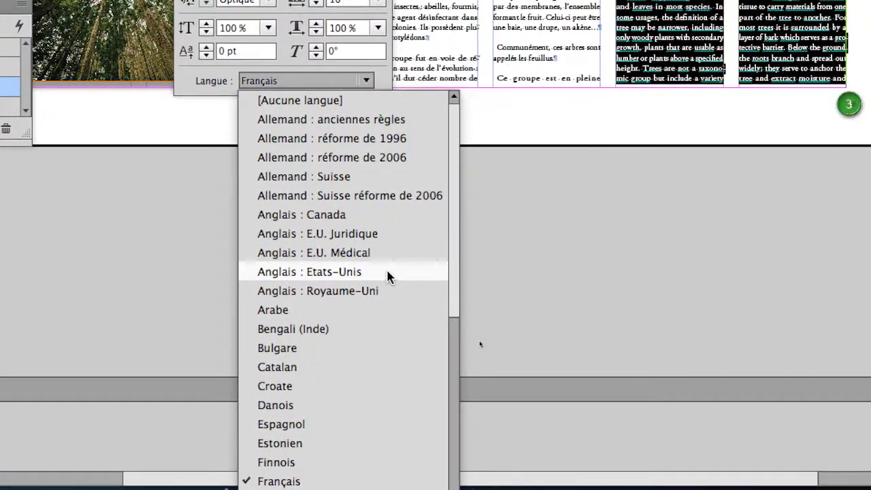
left_click(387, 272)
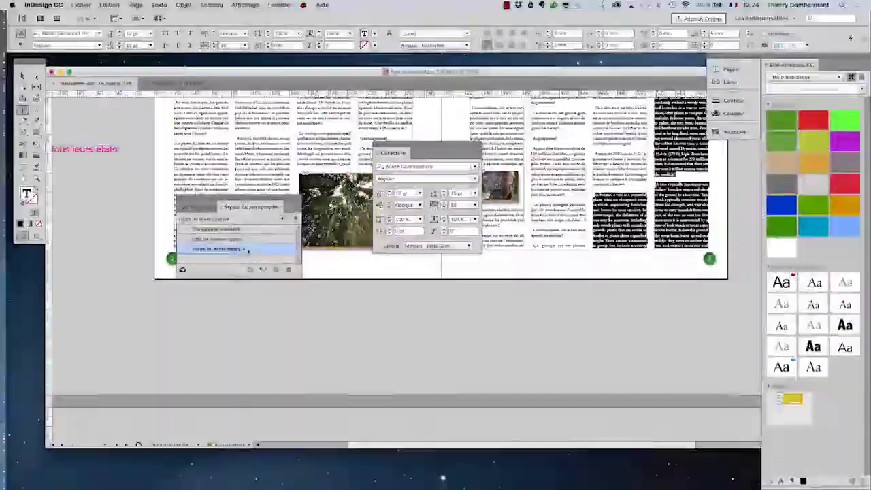
Deselect the English text, zoom in on the page and display the Orthographe submenu.
left_click(35, 77)
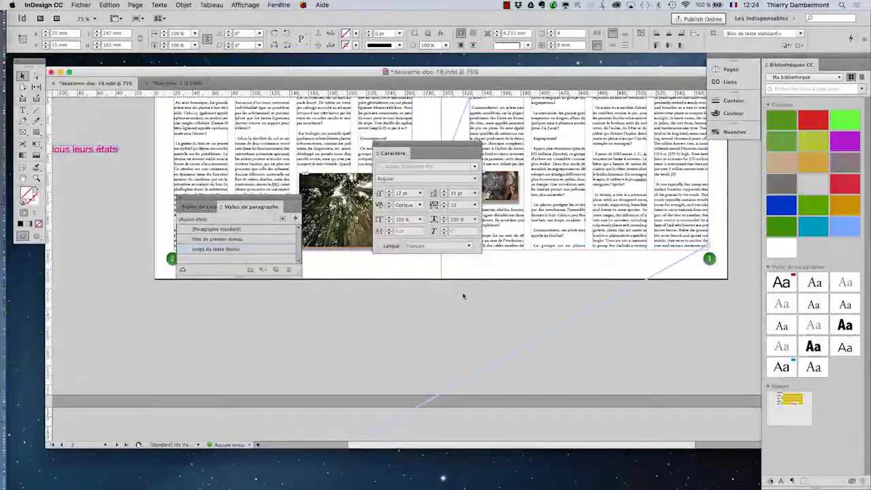
scroll(674, 228, "up", 1)
scroll(674, 228, "up", 1)
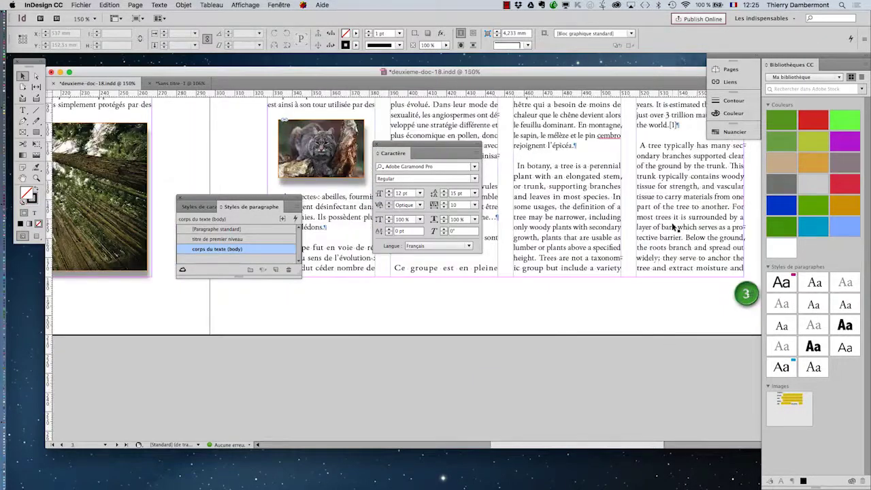
scroll(673, 228, "up", 1)
scroll(674, 228, "up", 3)
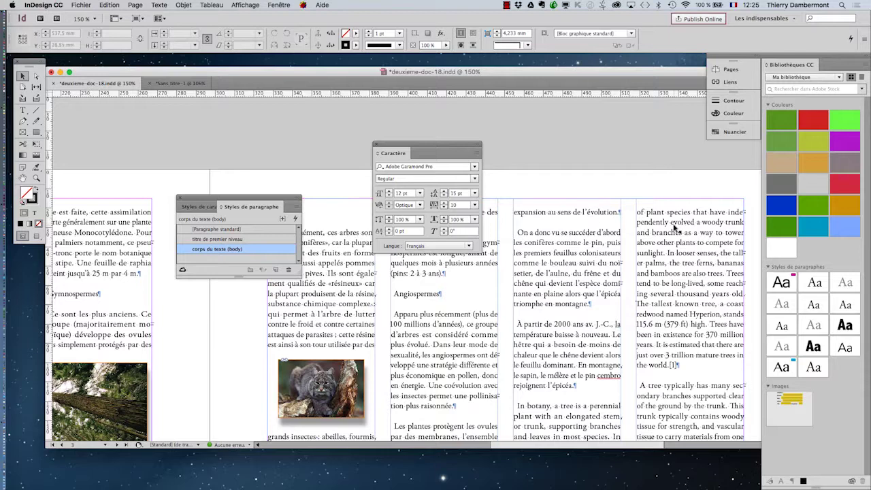
scroll(675, 227, "down", 1)
left_click(107, 5)
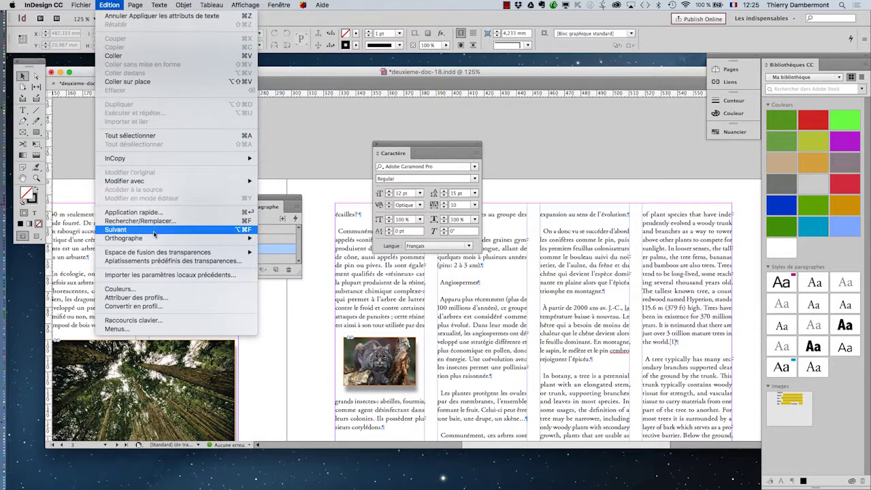
mouse_move(109, 236)
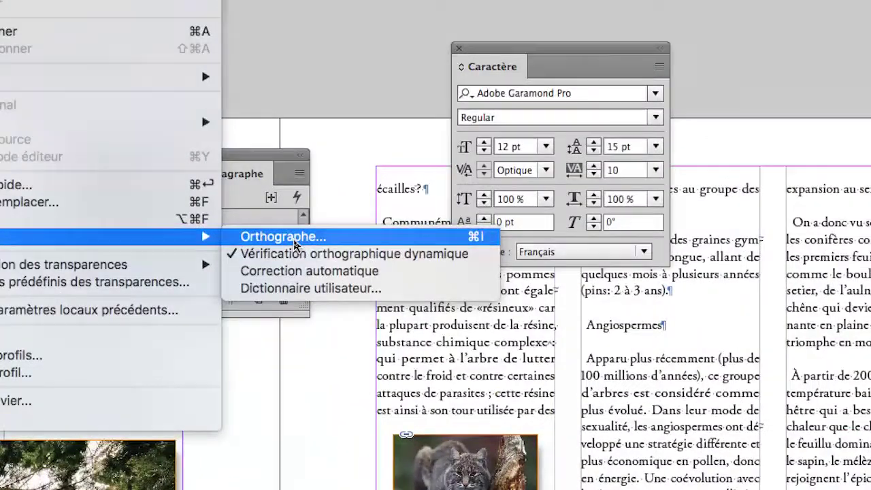
Spell-check the document, ignoring FAO, l'IFN, la, cembro, rainforests and biodiverse, then close Orthographe.
left_click(295, 238)
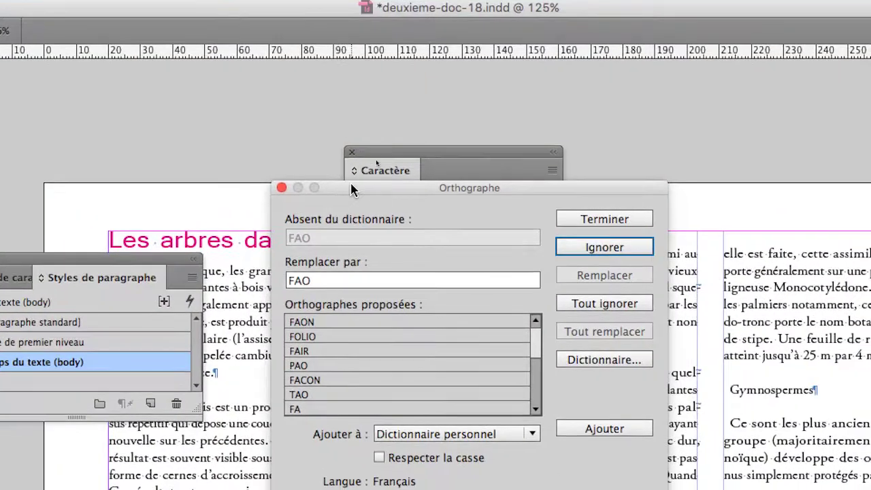
left_click_drag(358, 192, 175, 87)
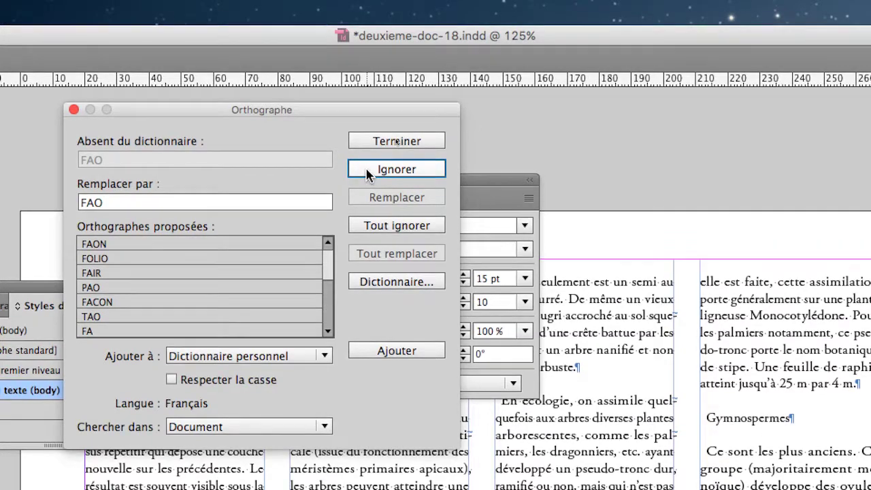
left_click(368, 175)
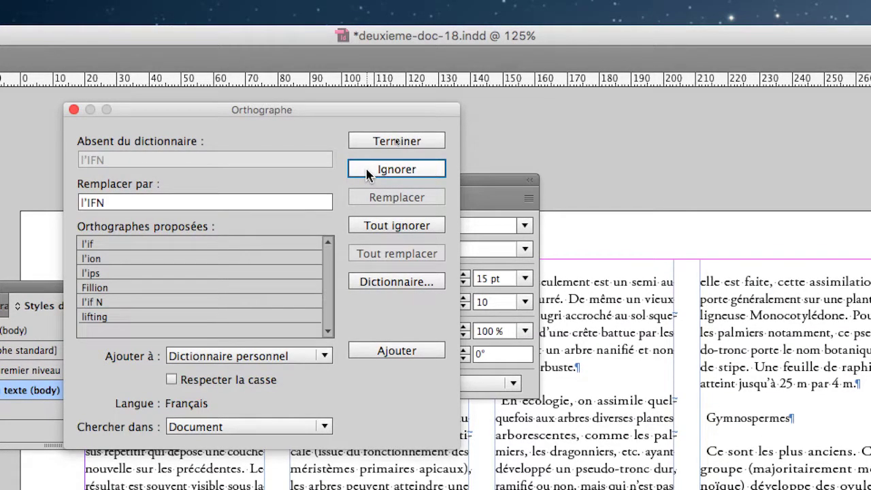
left_click(367, 172)
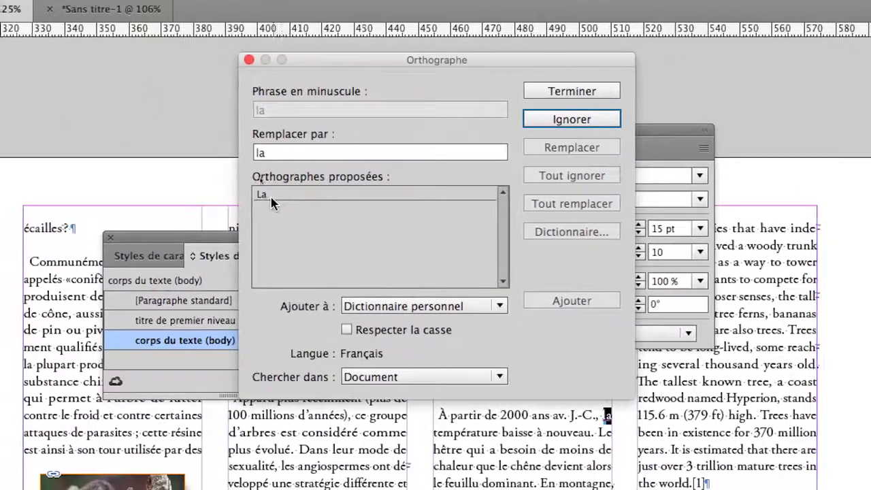
left_click(586, 123)
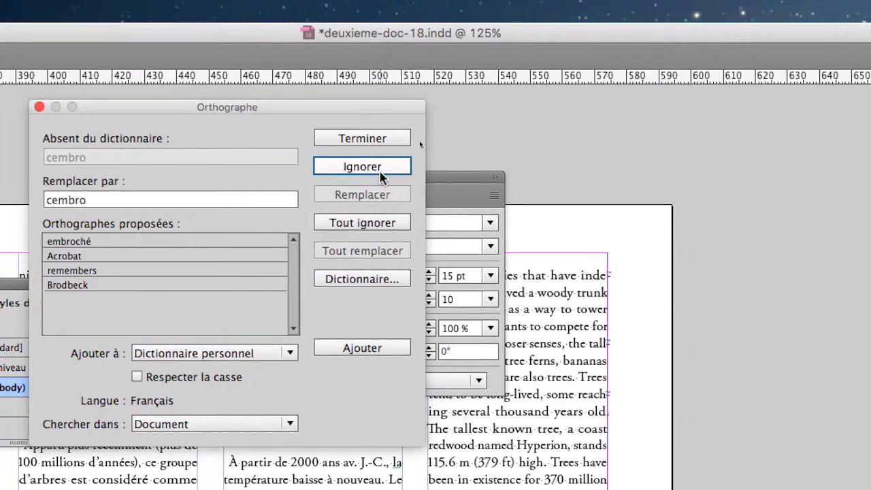
left_click(381, 175)
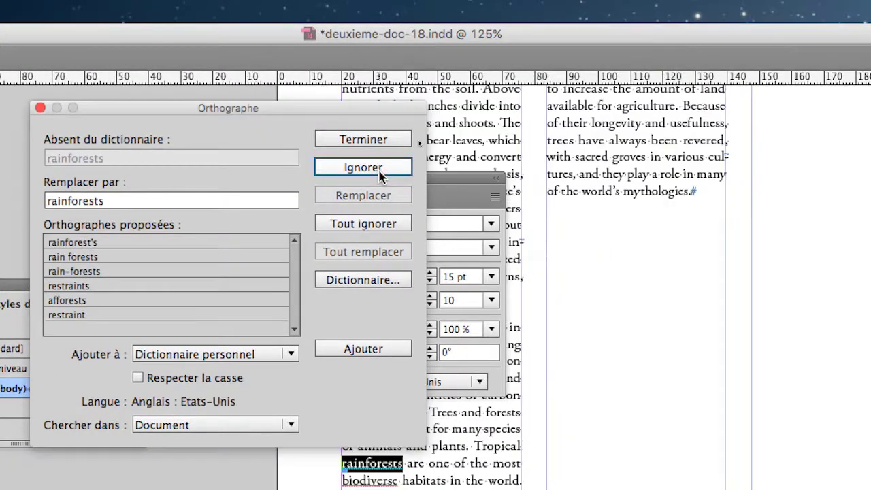
left_click(381, 175)
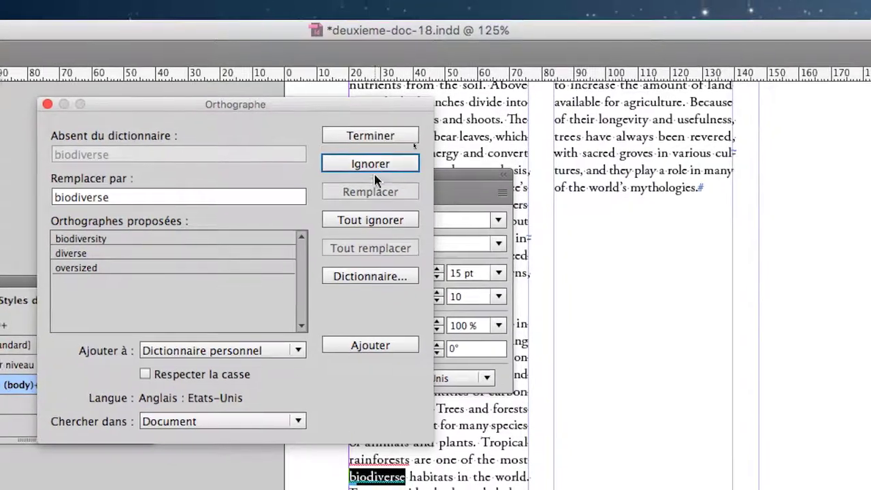
left_click(379, 173)
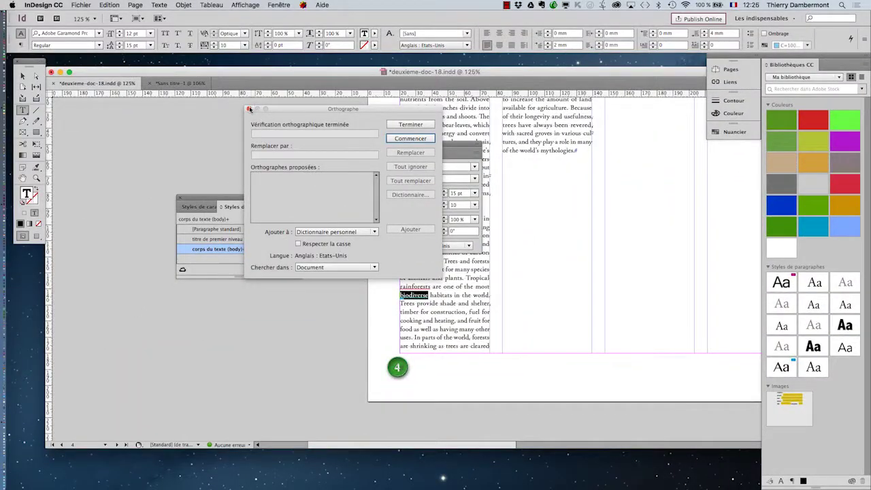
left_click(249, 109)
Run ProLexis French grammar analysis on the selection (23 errors in 1108 words), then close it.
left_click(303, 5)
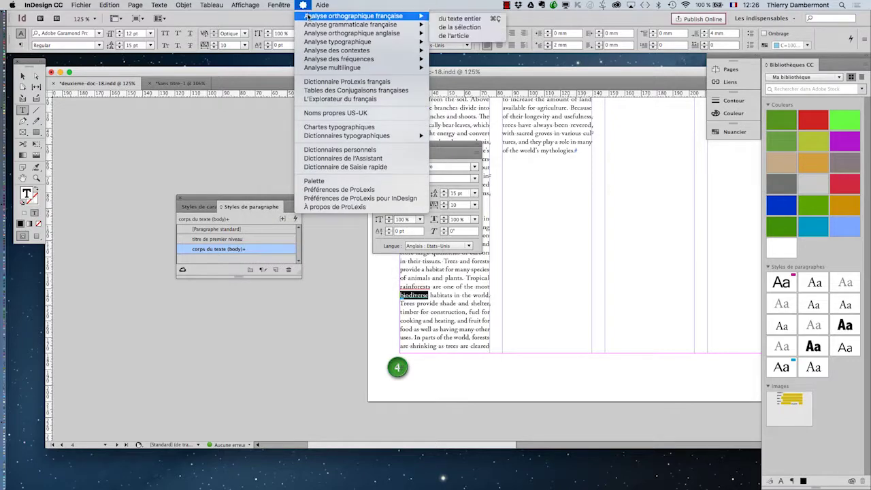
mouse_move(351, 25)
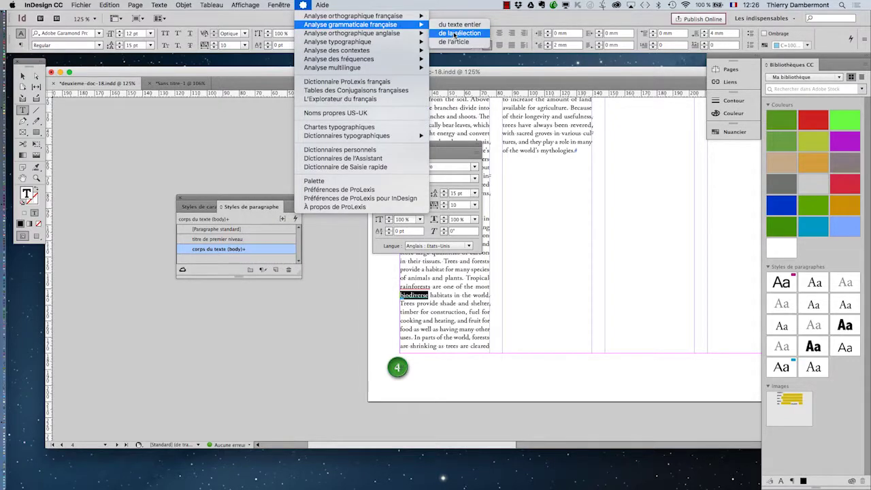
left_click(454, 34)
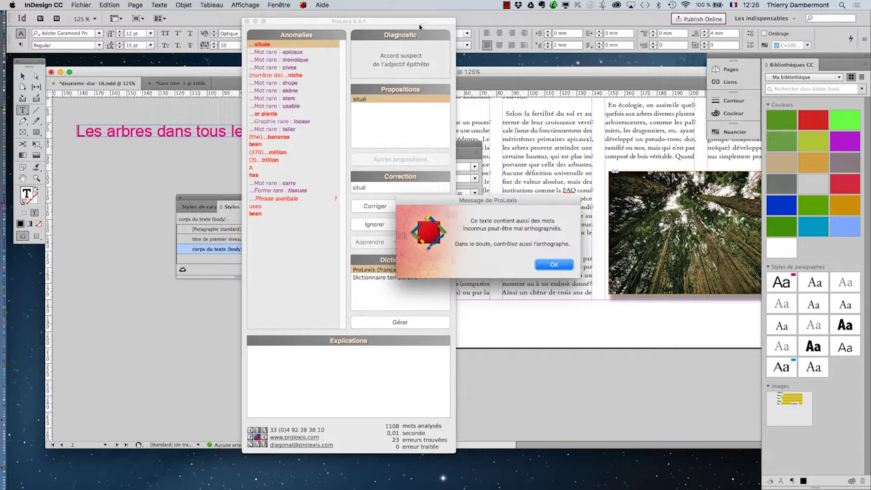
left_click(554, 264)
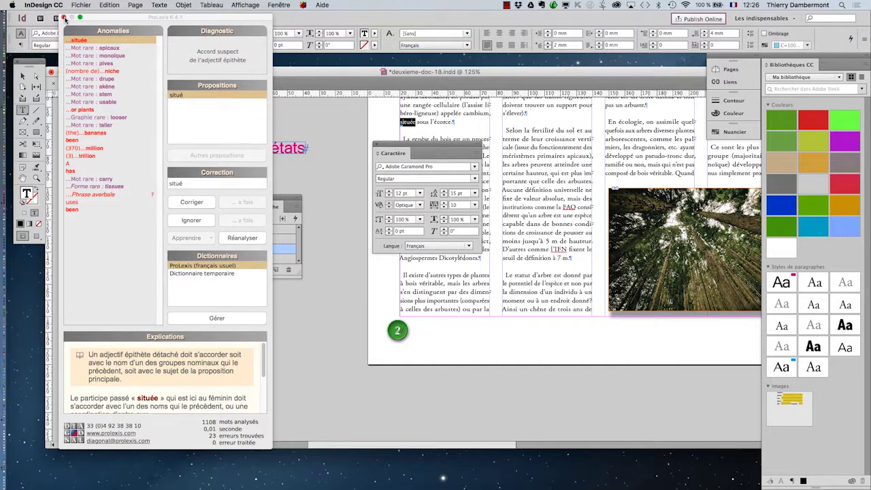
left_click(64, 17)
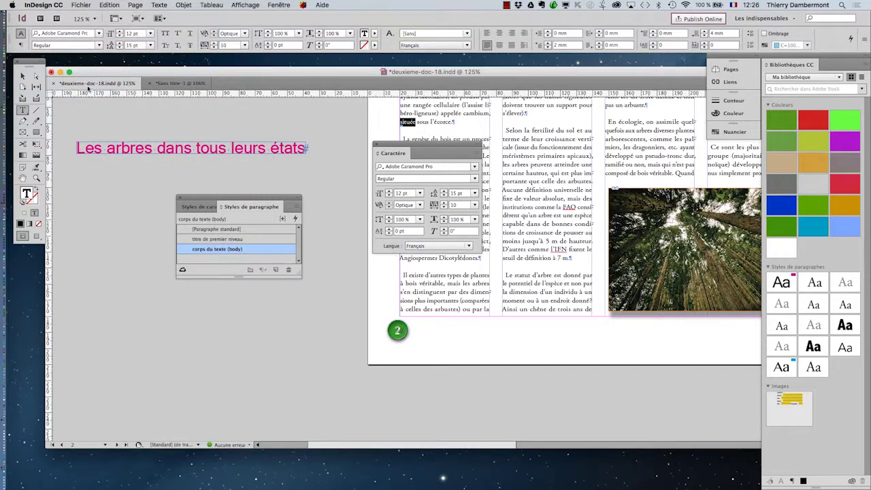
Deselect the text and close the floating Caractère and Styles de paragraphe panels.
left_click(24, 77)
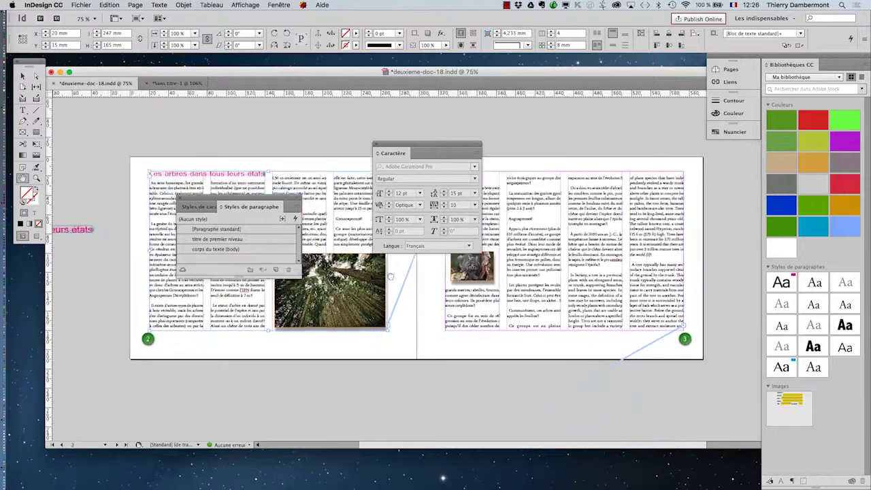
left_click_drag(469, 324, 373, 271)
left_click(377, 145)
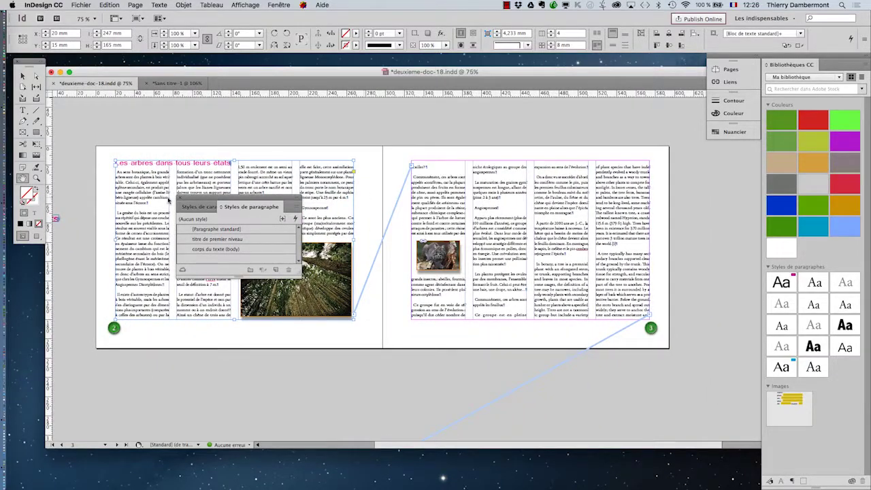
left_click(179, 202)
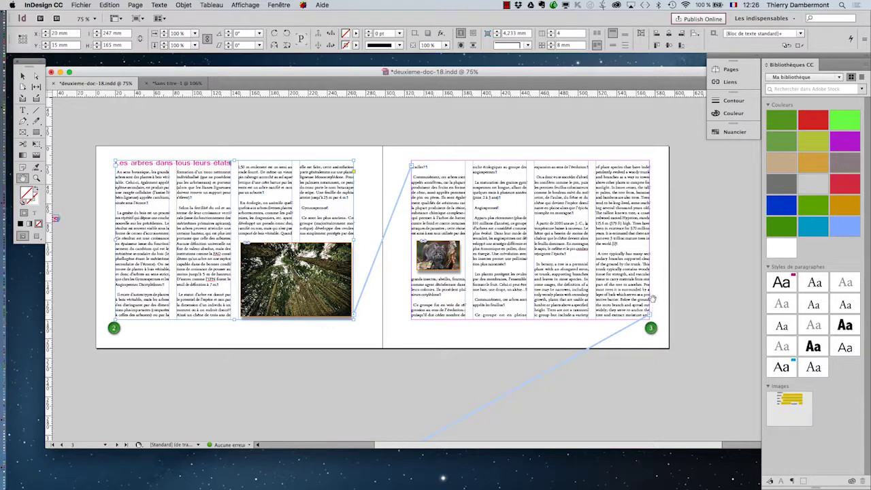
Scroll and pan the view to bring page 3 of the spread into focus.
scroll(652, 298, "up", 1)
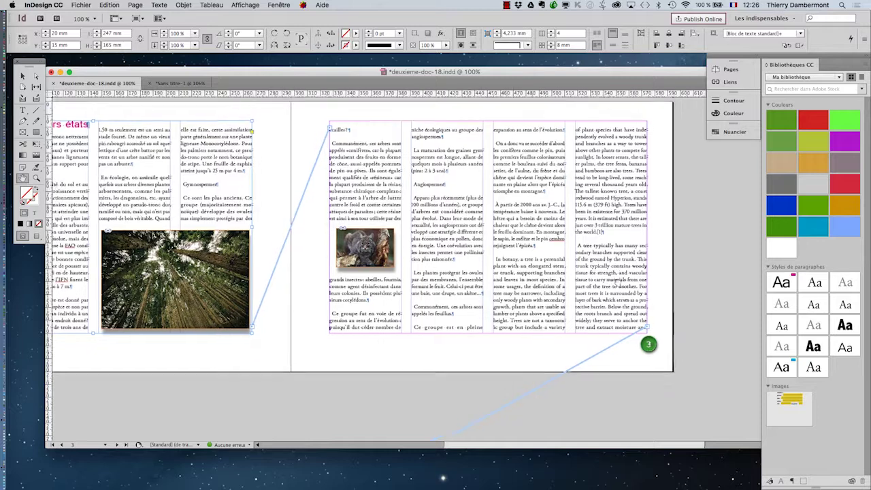
left_click_drag(624, 267, 620, 291)
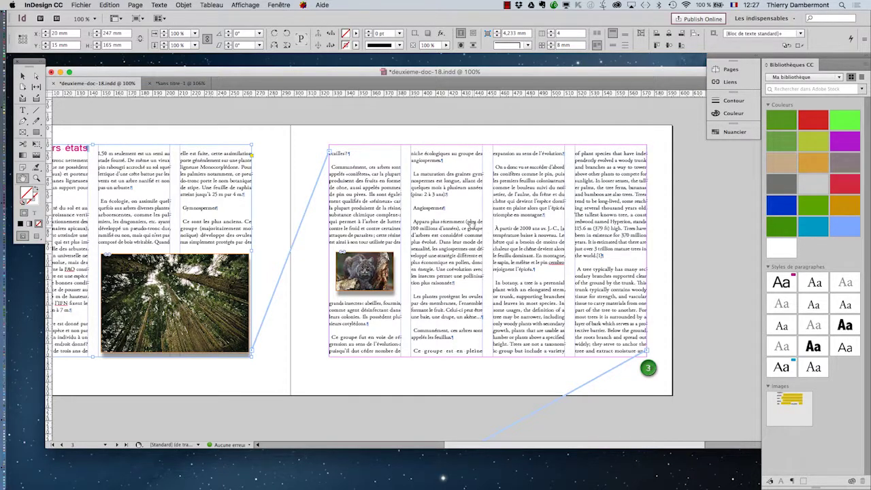
scroll(502, 226, "up", 1)
scroll(502, 225, "right", 5)
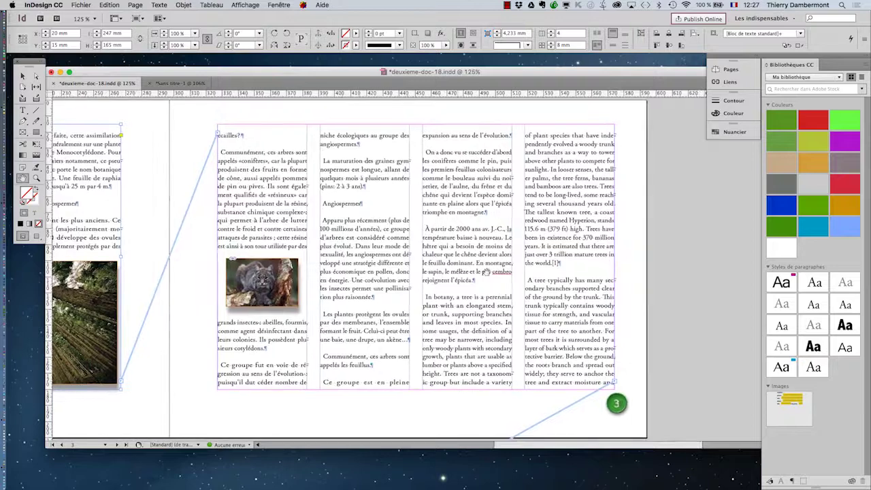